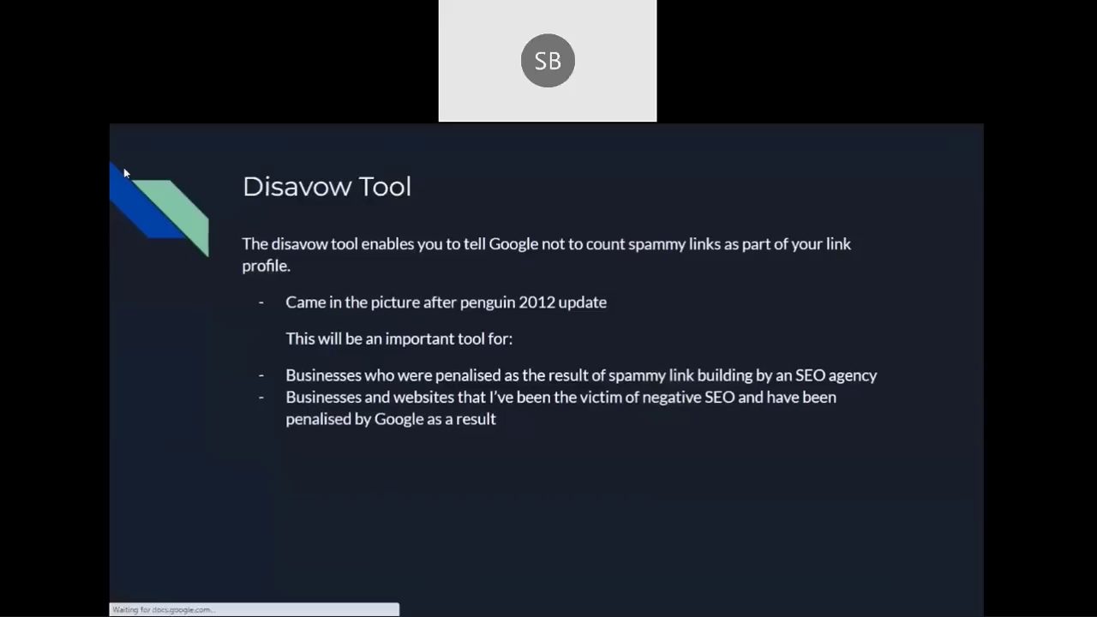
Step: Advance the slideshow to the 'How to create a disavow file' slide
left_click(124, 174)
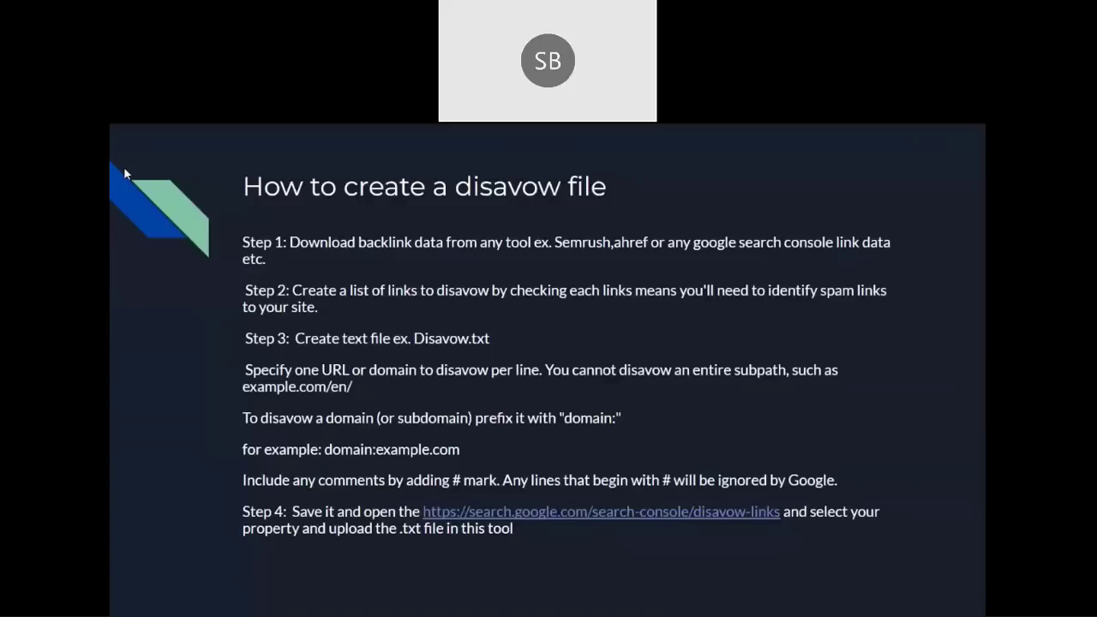
Step: Exit the slideshow and return to the Slides editor
key("Escape")
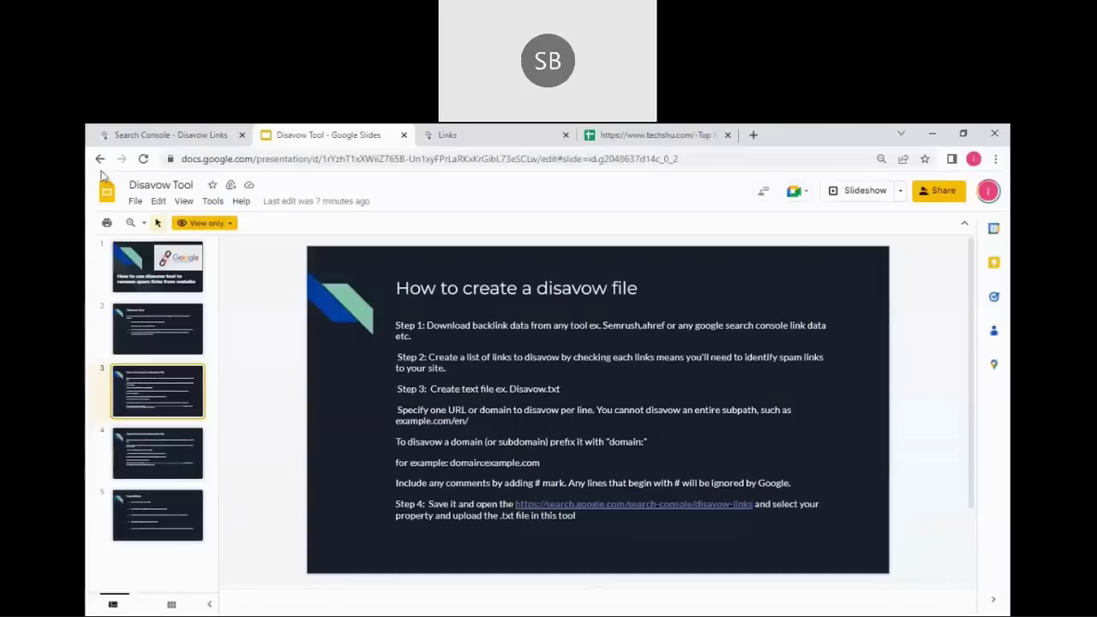
Step: Review the Top linking sites report on Search Console's Links page, then switch to Notepad
left_click(155, 133)
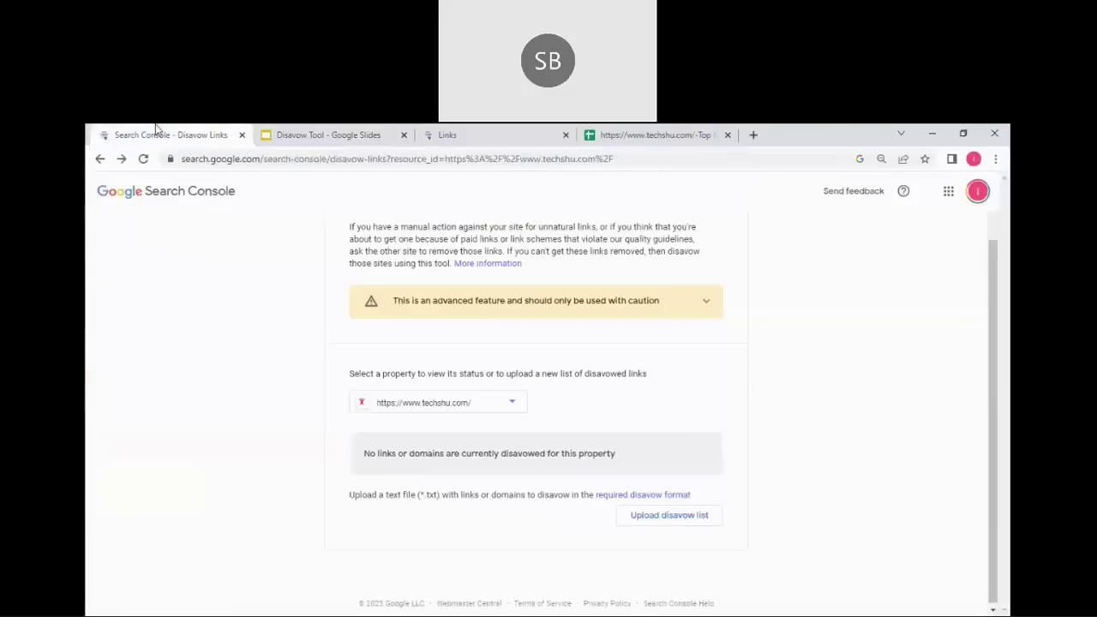
left_click(447, 135)
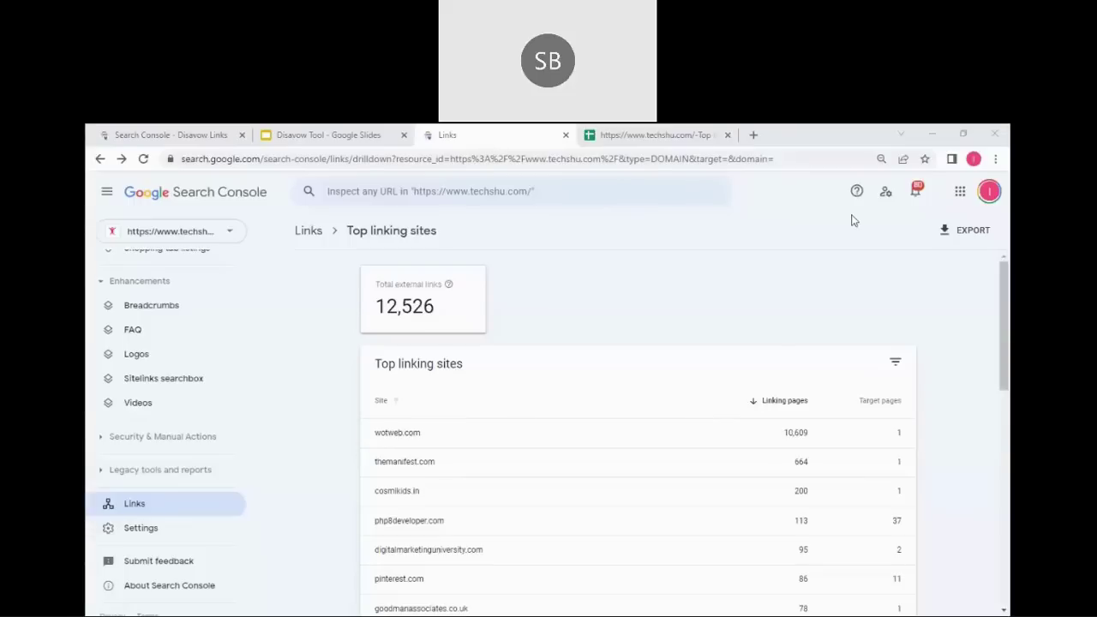
mouse_move(574, 520)
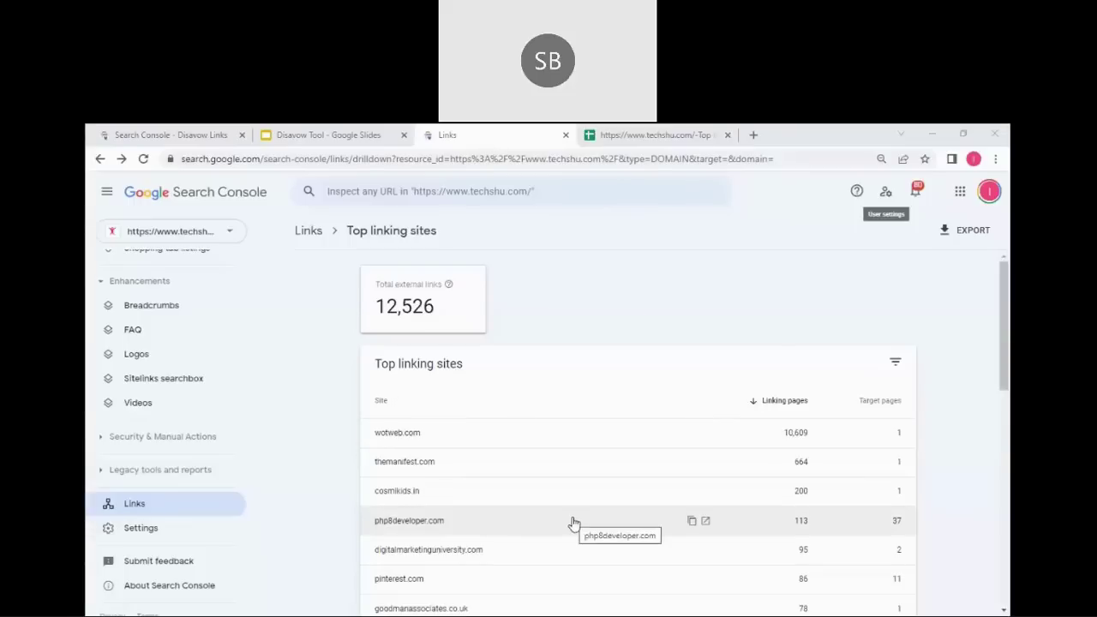
left_click(472, 133)
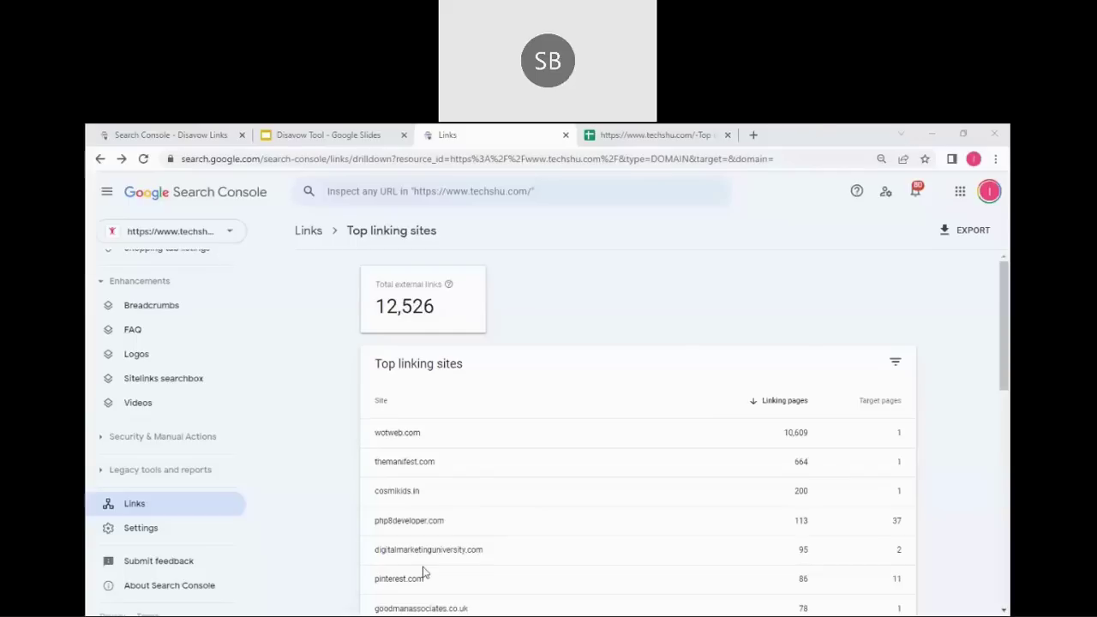
key("alt+Tab")
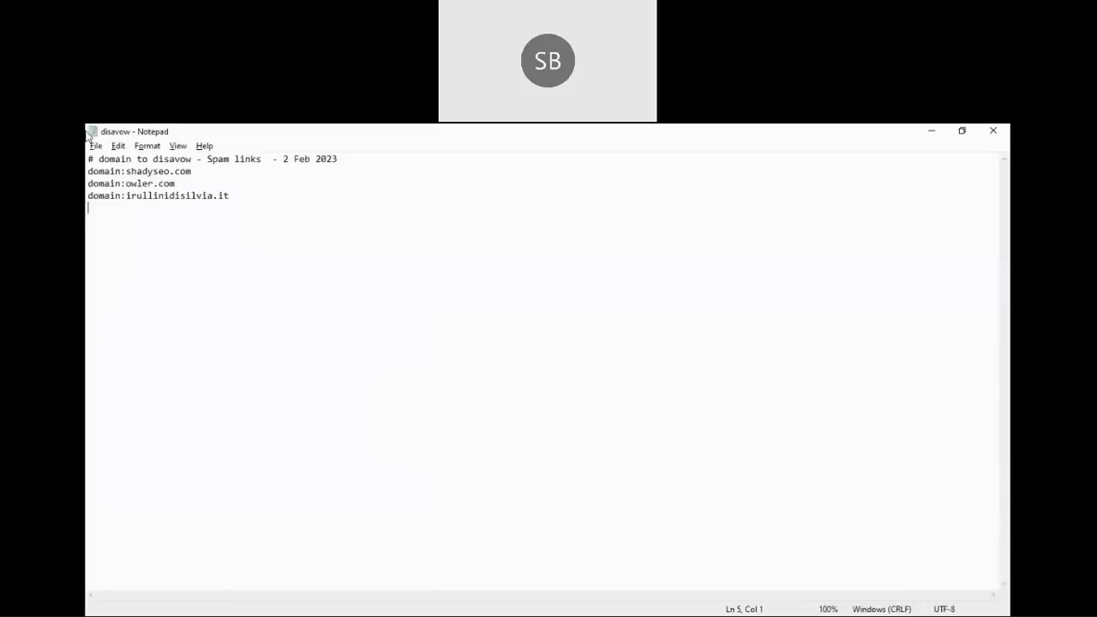
Step: Highlight the disavow file's comment line and first domain entry, then return to Slides
left_click_drag(89, 158, 311, 178)
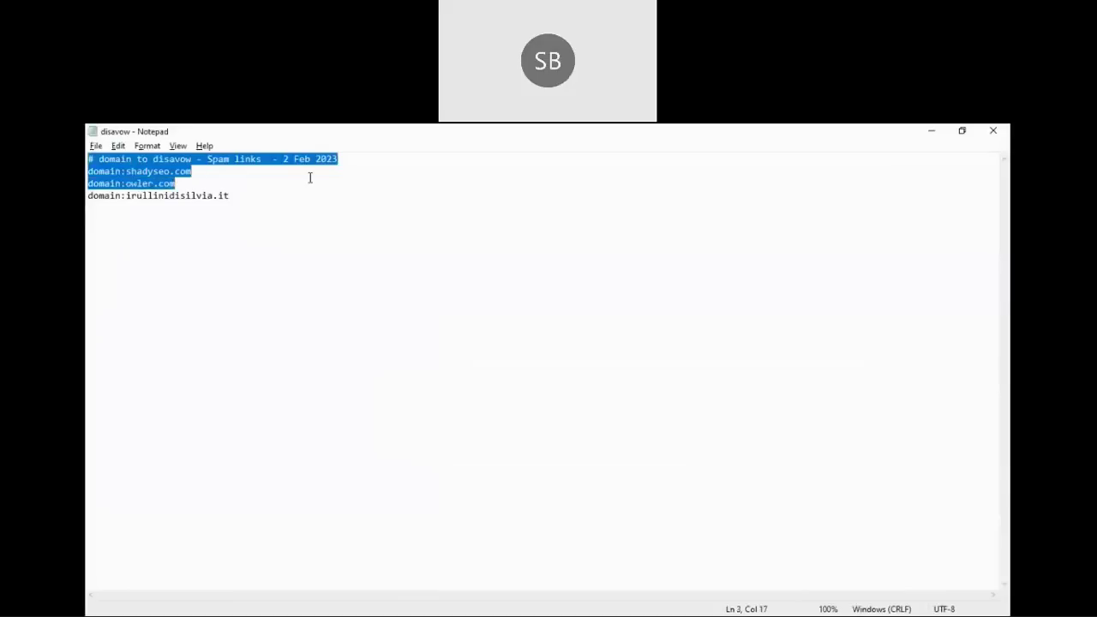
left_click(225, 171)
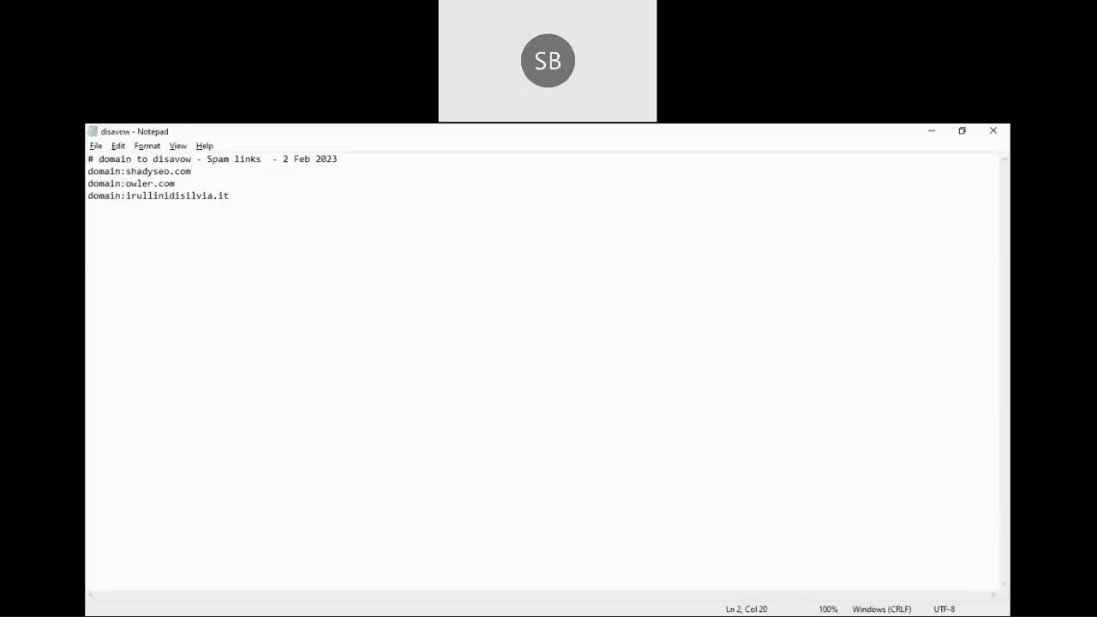
left_click_drag(87, 170, 137, 183)
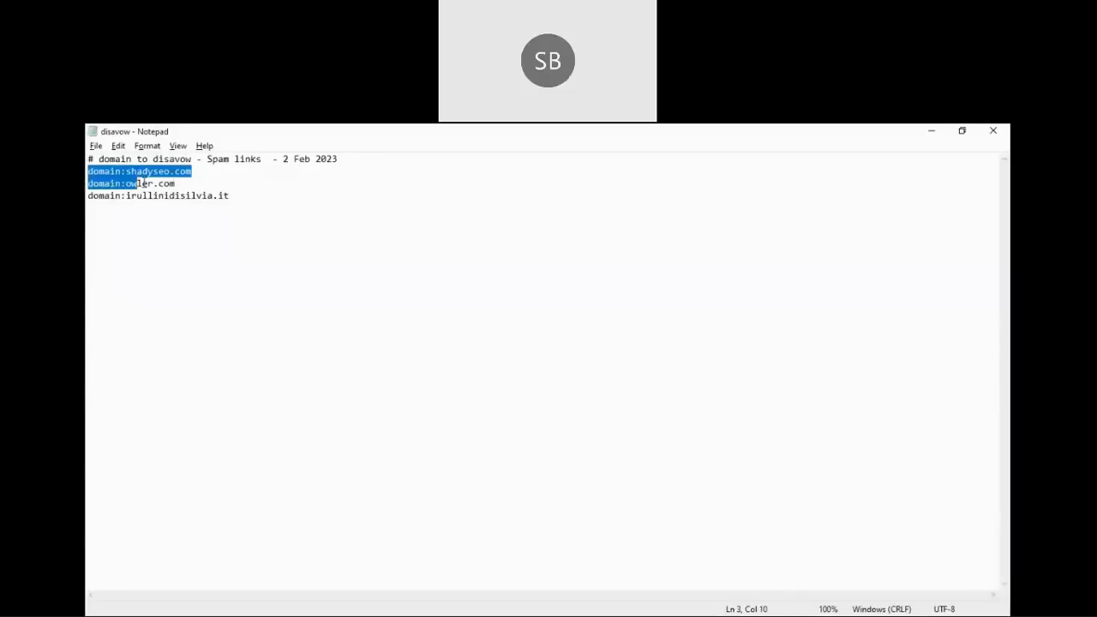
left_click(477, 502)
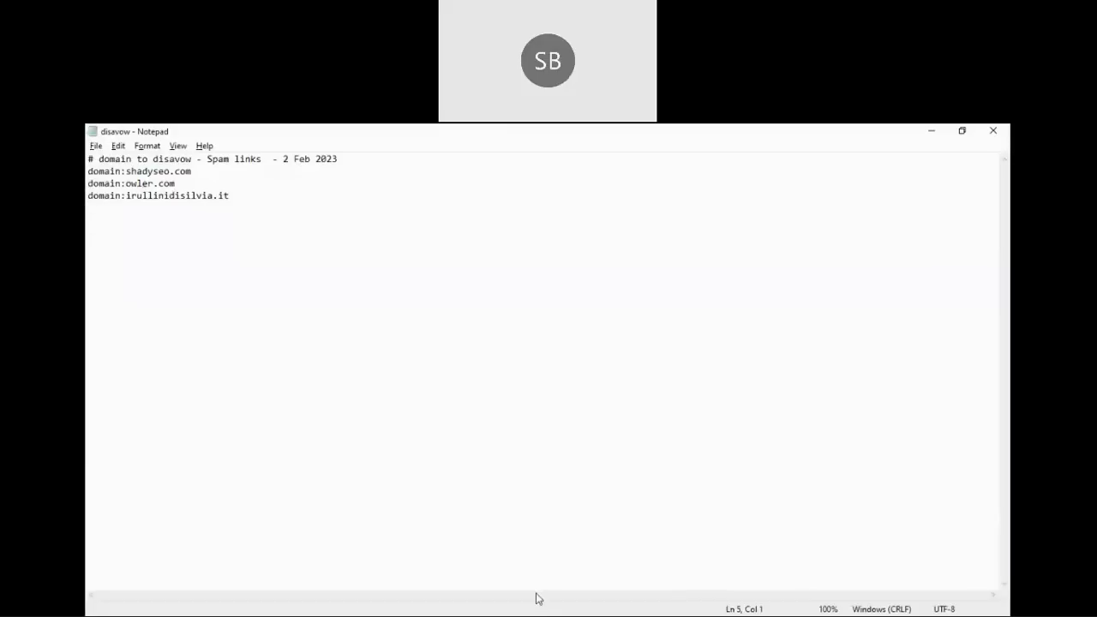
key("alt+Tab")
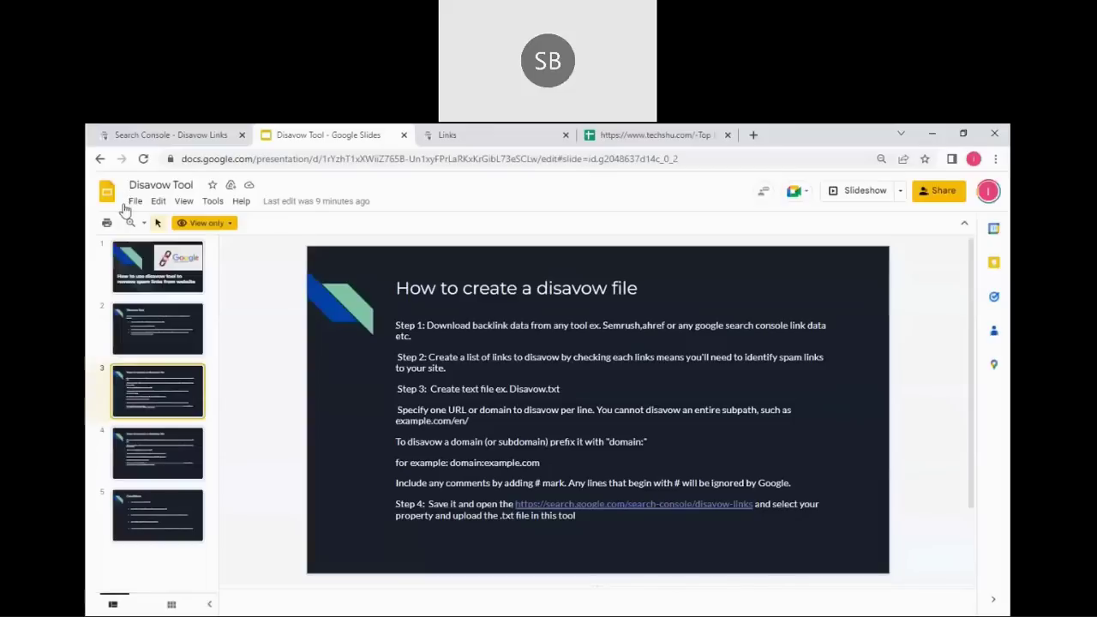
Step: Jump to slide 5, 'Conditions', listing the disavow file requirements
left_click(131, 530)
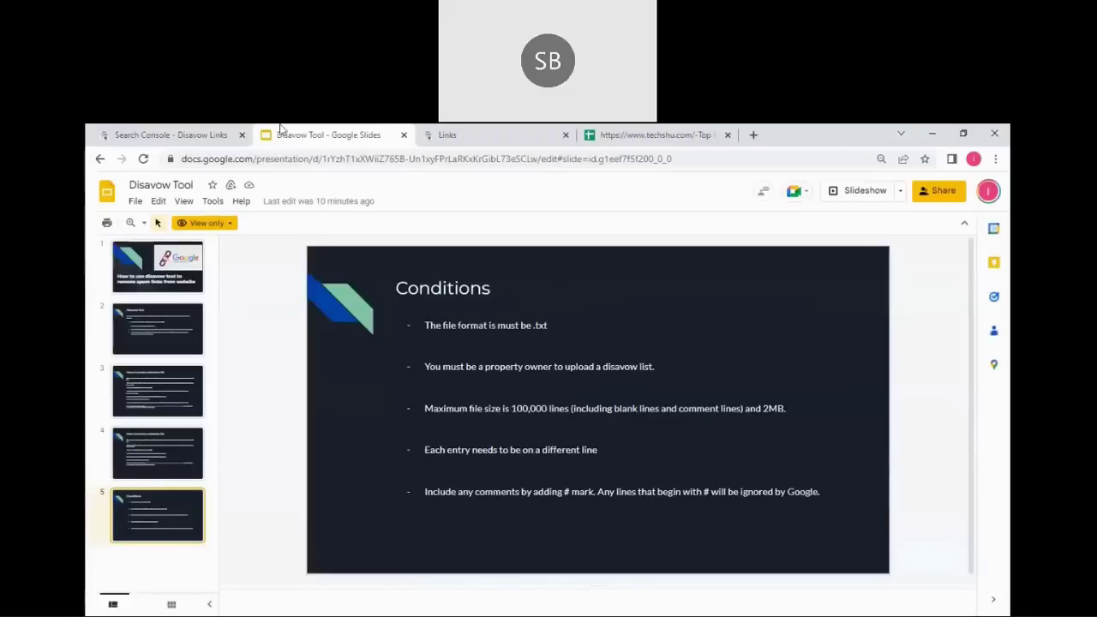
Step: Bring up Search Console's Disavow Links page, which shows no links disavowed
left_click(196, 130)
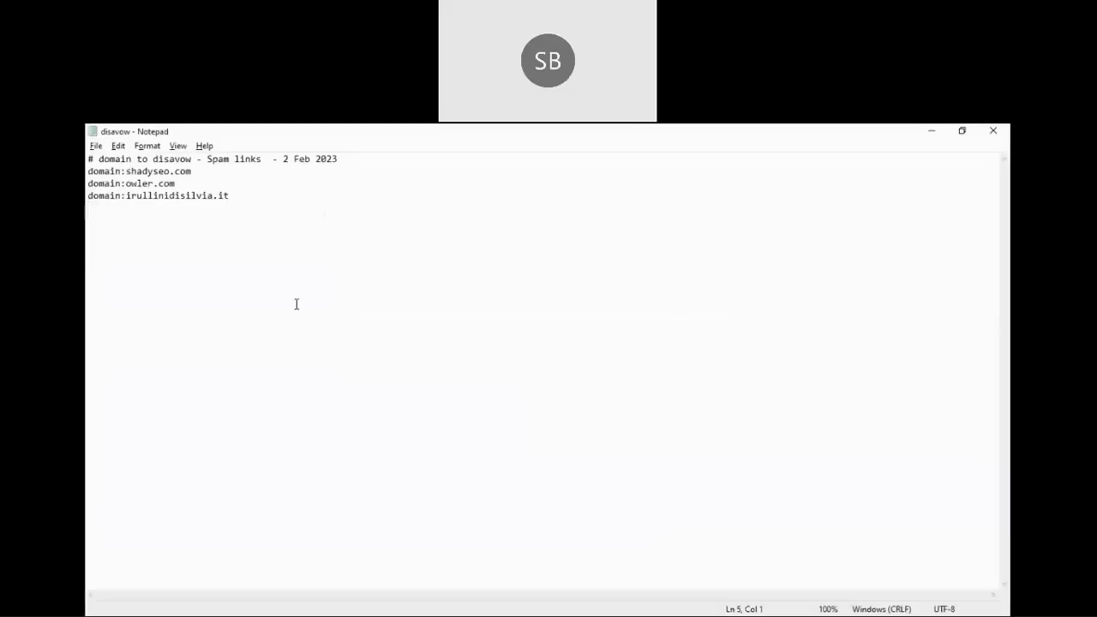
key("alt+Tab")
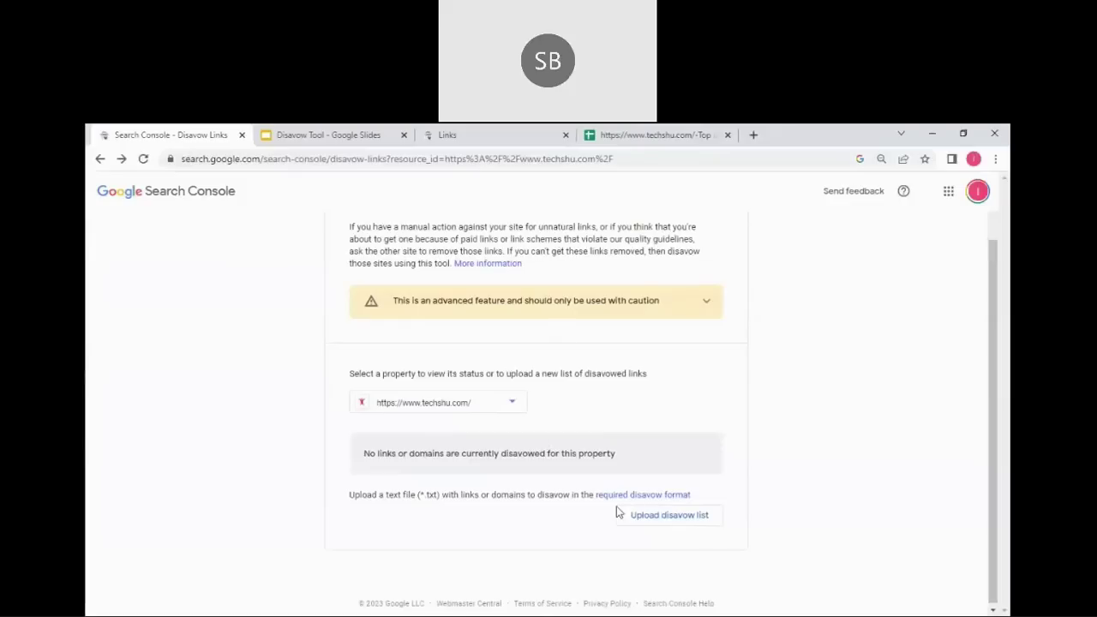
Step: Upload disavow.txt as the disavow list, giving 3 domains and 0 URLs disavowed
left_click(678, 524)
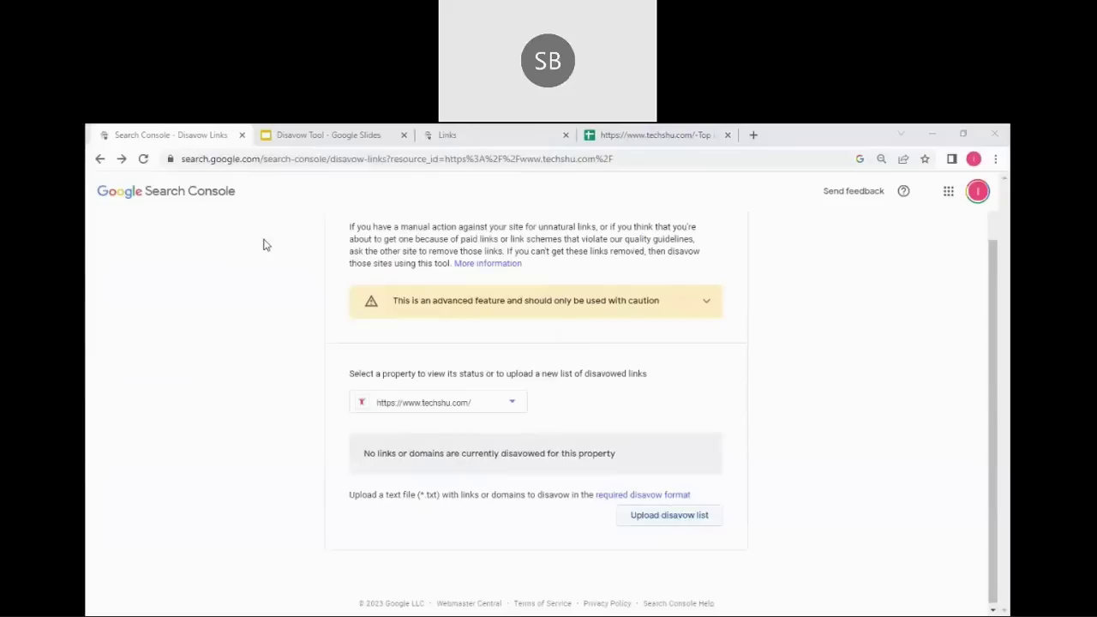
left_click(403, 419)
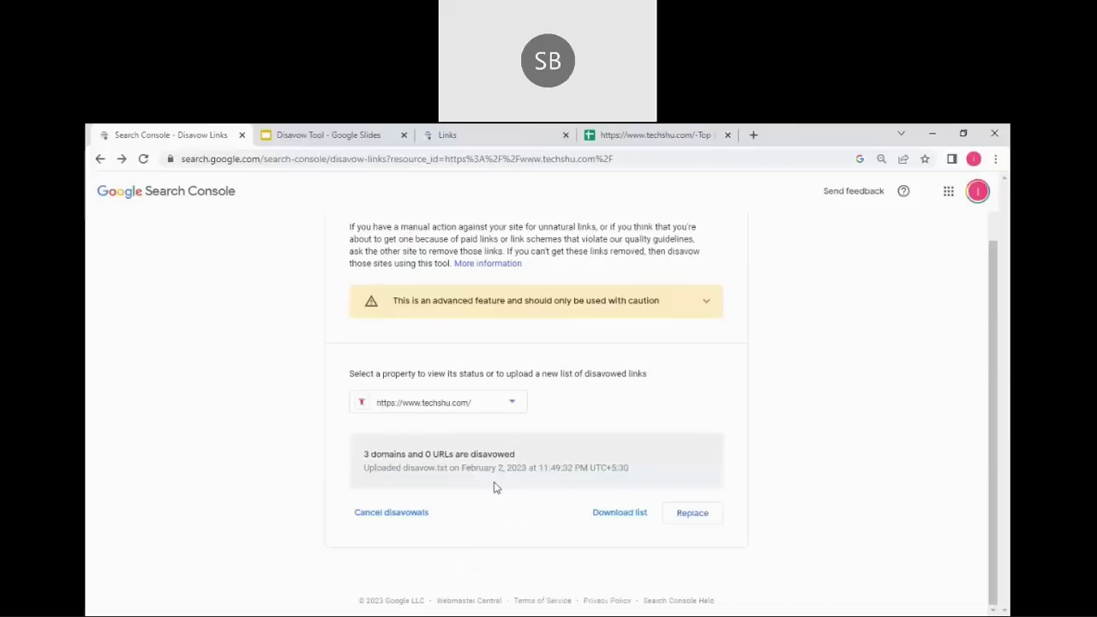
Step: Cancel all disavowals for the property and confirm removing the list
left_click(380, 512)
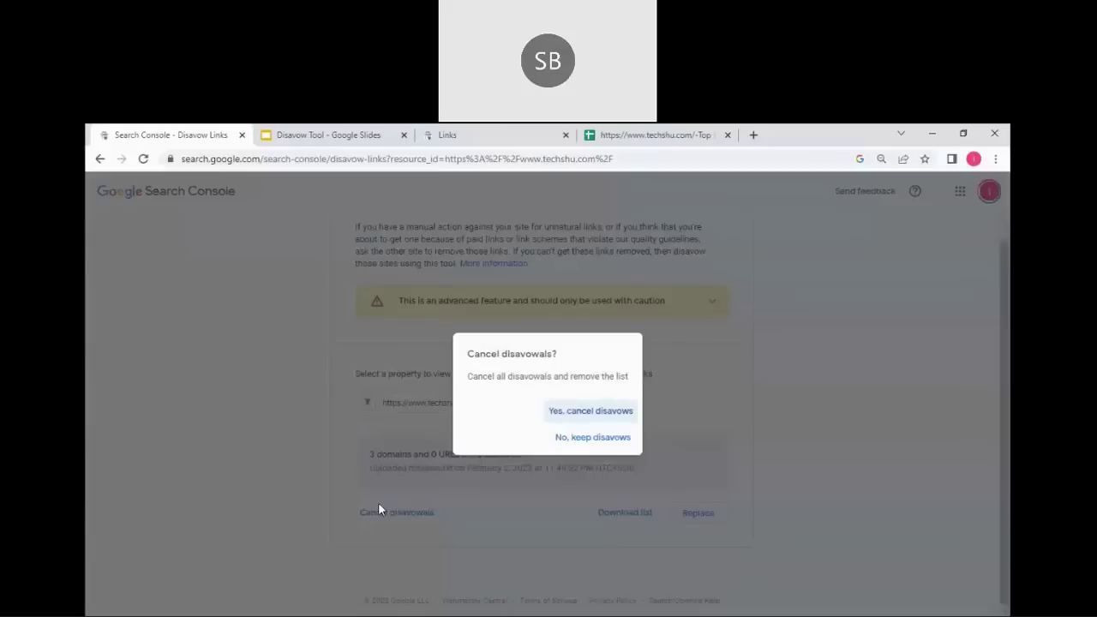
left_click(600, 417)
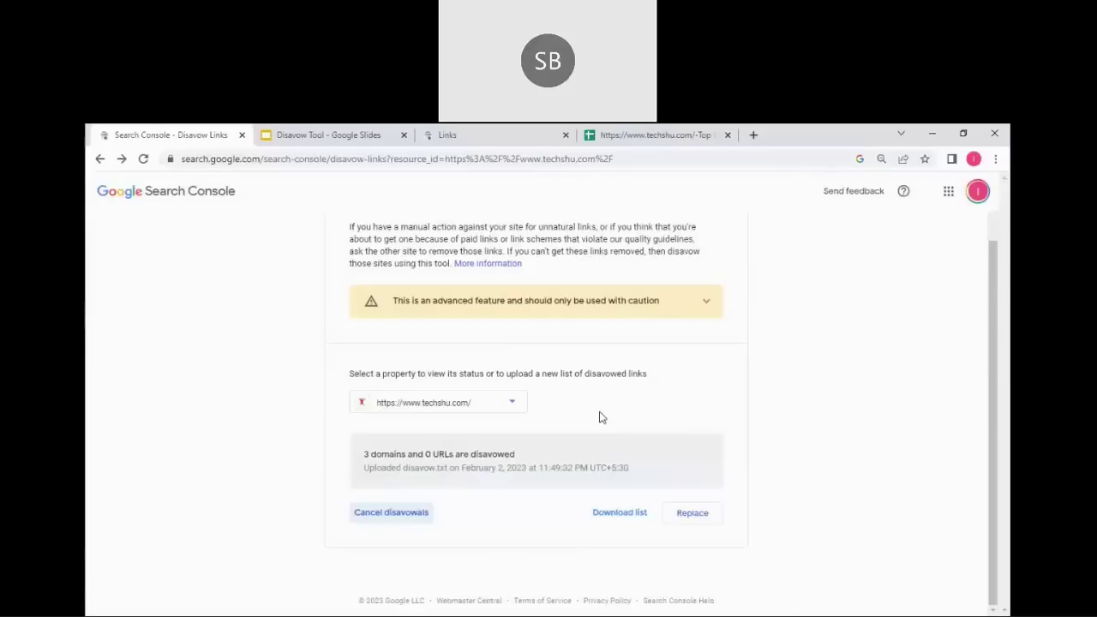